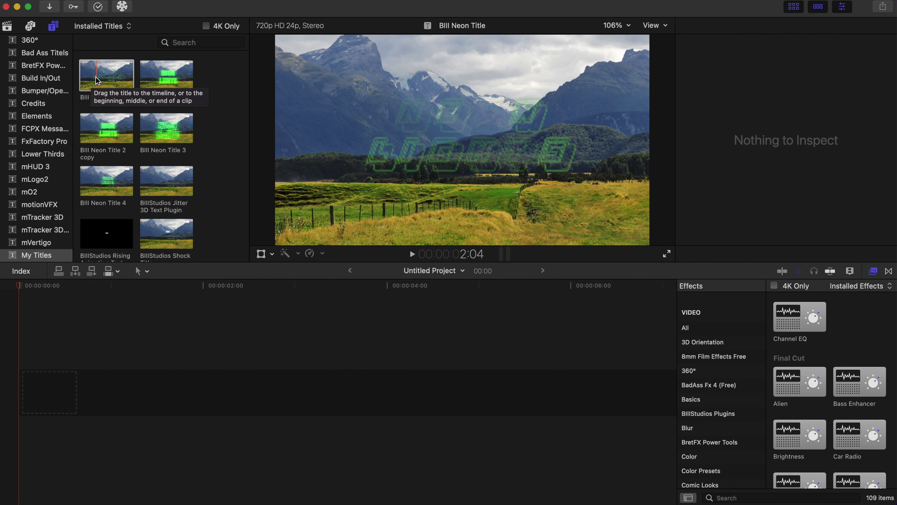
# - Add Bill Neon Title to the empty timeline, play its green NEON LIGHTS animation, and select the clip
pyautogui.moveTo(95, 80); pyautogui.dragTo(43, 385)
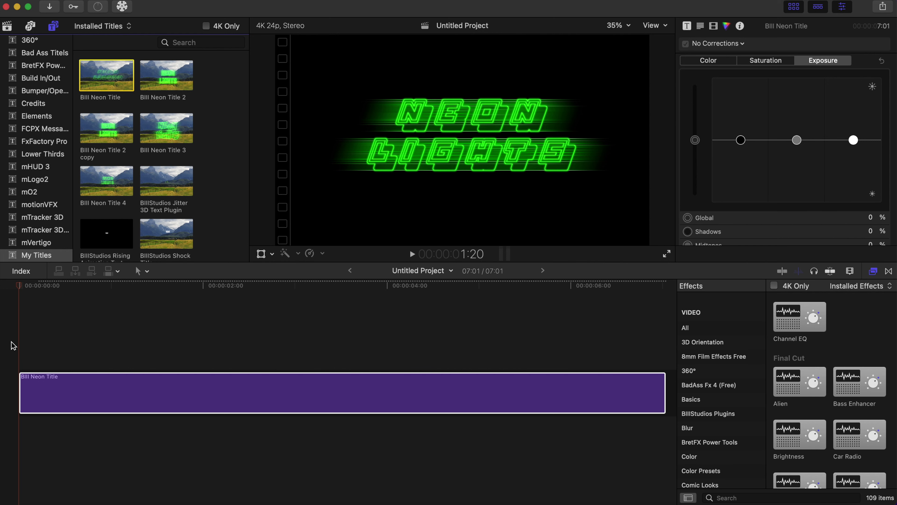
pyautogui.press('space')
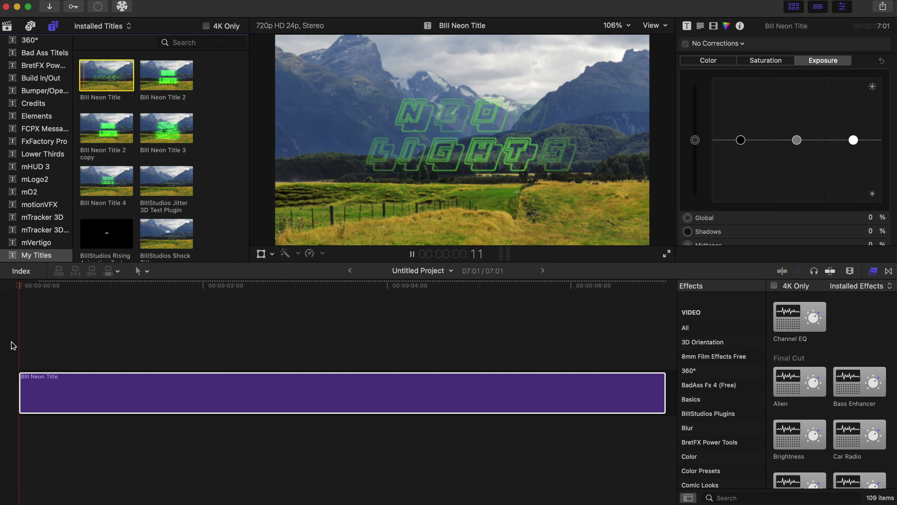
pyautogui.click(13, 345)
pyautogui.press('space')
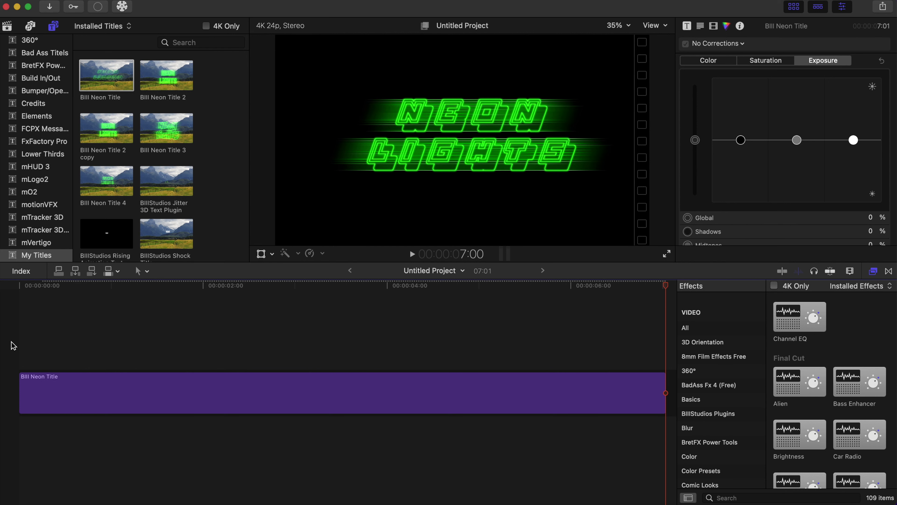
pyautogui.click(157, 395)
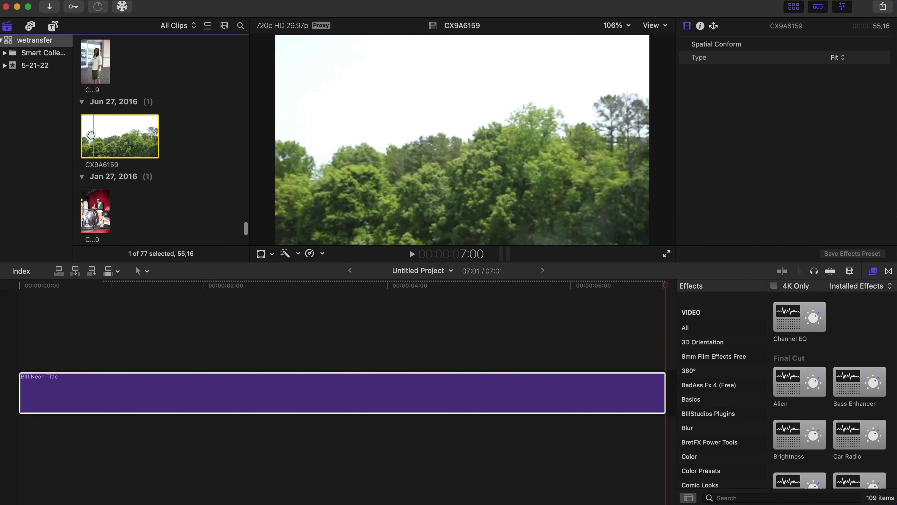
# - Place the CX9A6159 footage beneath the title and darken its Highlights and Midtones
pyautogui.moveTo(91, 134); pyautogui.dragTo(24, 461)
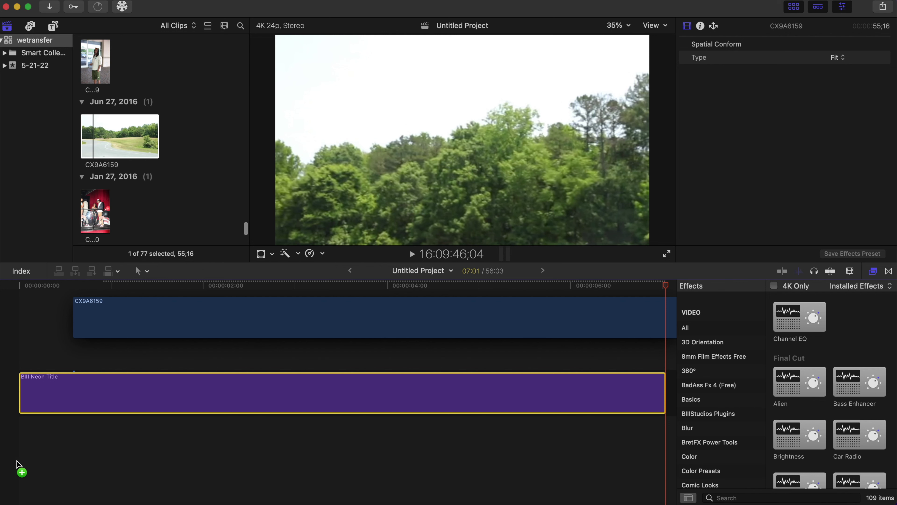
pyautogui.moveTo(24, 461); pyautogui.dragTo(14, 465)
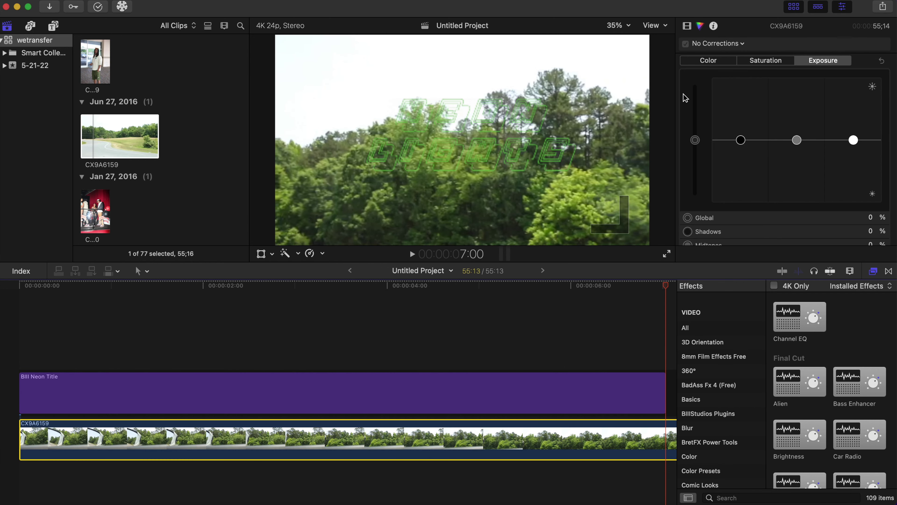
pyautogui.moveTo(856, 162); pyautogui.dragTo(855, 185)
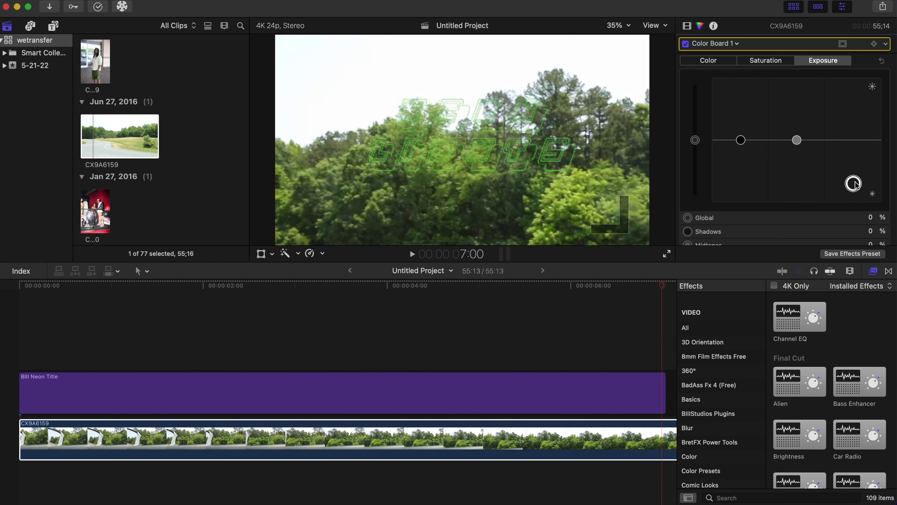
pyautogui.moveTo(797, 140); pyautogui.dragTo(797, 154)
pyautogui.click(498, 454)
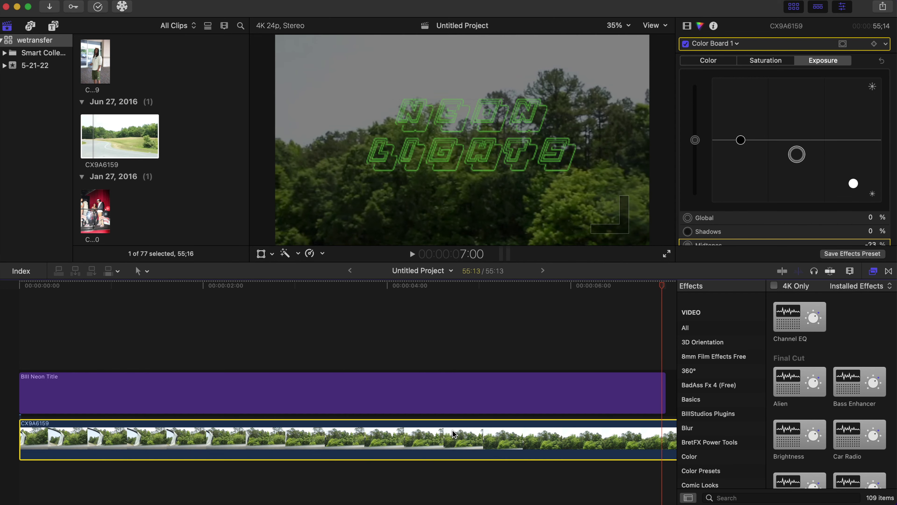
# - Play the title over the darkened footage from the start, then delete the clips
pyautogui.click(22, 350)
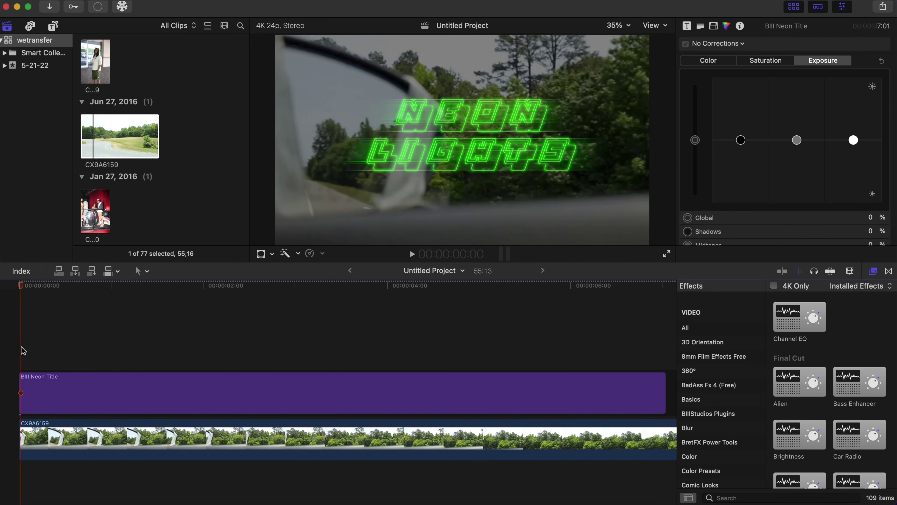
pyautogui.press('space')
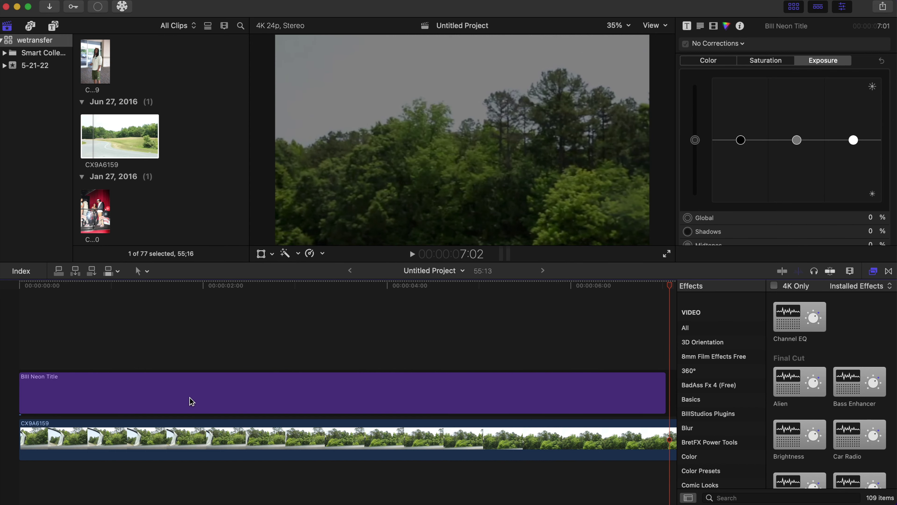
pyautogui.click(350, 442)
pyautogui.click(393, 439)
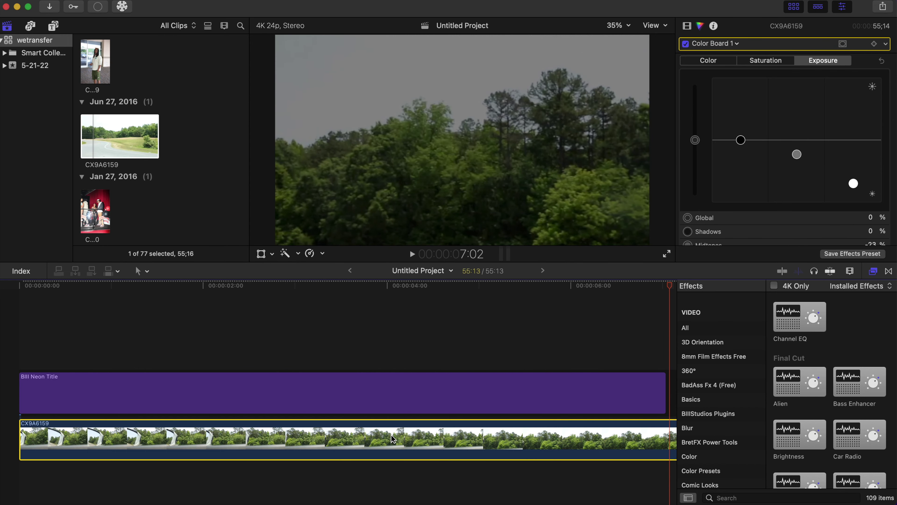
pyautogui.press('Delete')
# - Add Bill Neon Title 2 from the Titles list to the timeline and play it from the start
pyautogui.click(53, 25)
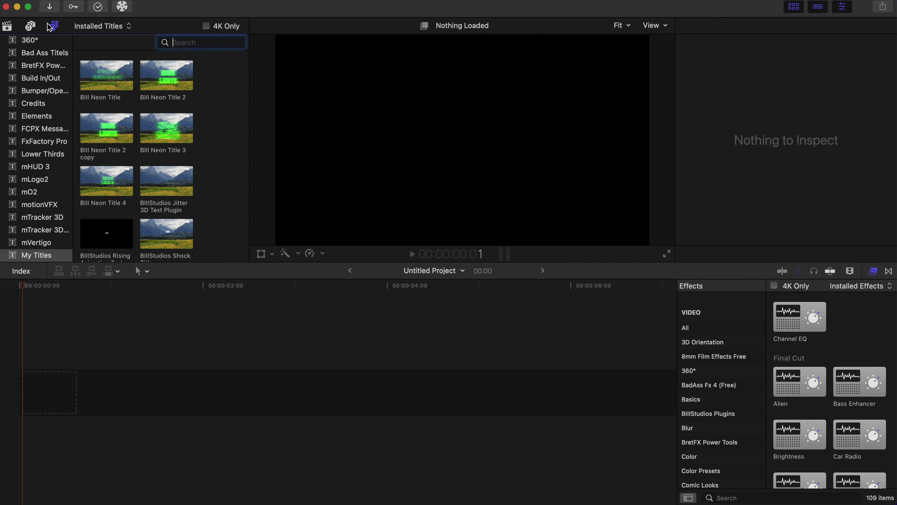
pyautogui.moveTo(157, 83)
pyautogui.mouseDown()
pyautogui.moveTo(94, 366)
pyautogui.moveTo(51, 388)
pyautogui.mouseUp()
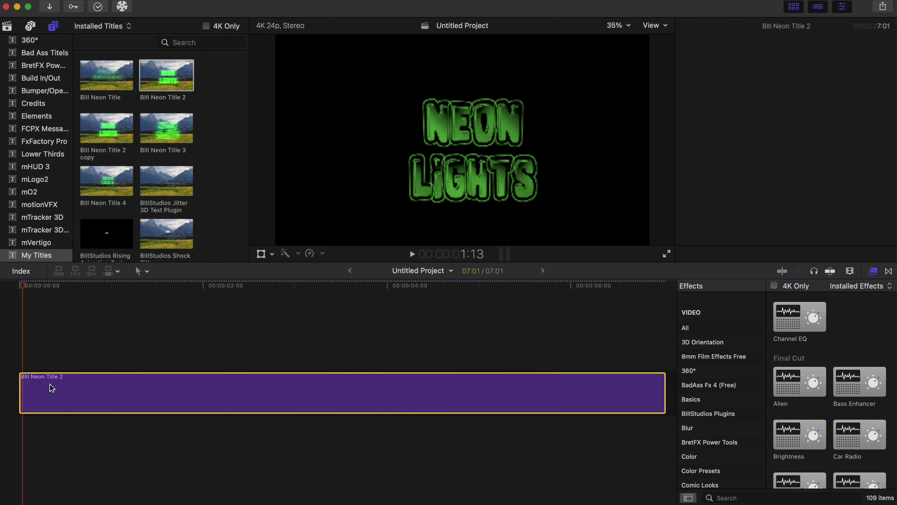
pyautogui.click(15, 357)
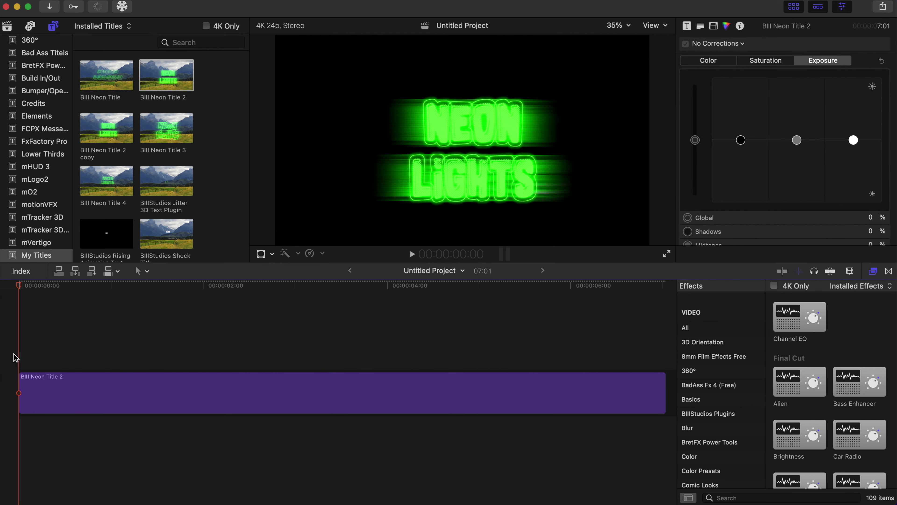
pyautogui.press('space')
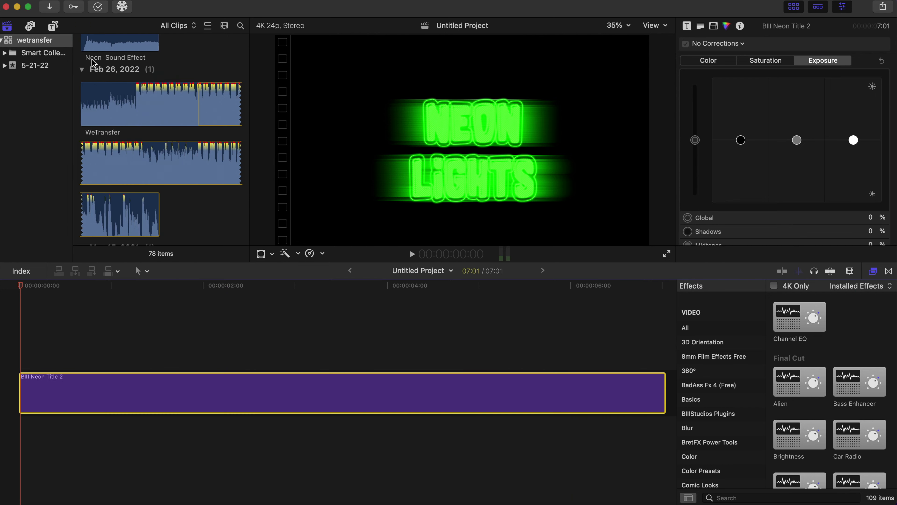
# - Place Neon Sound Effect under Bill Neon Title 2 and play them together
pyautogui.click(93, 45)
pyautogui.scroll(2, 93, 44)
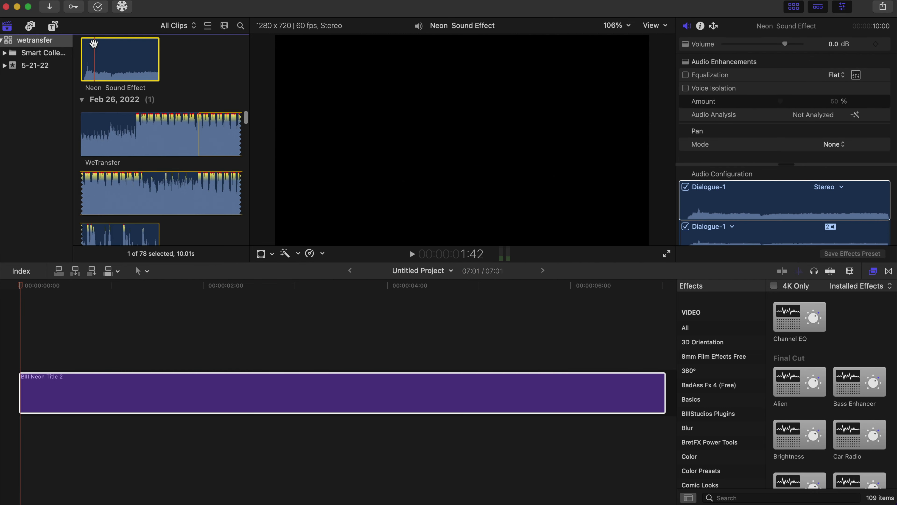
pyautogui.moveTo(93, 43); pyautogui.dragTo(21, 447)
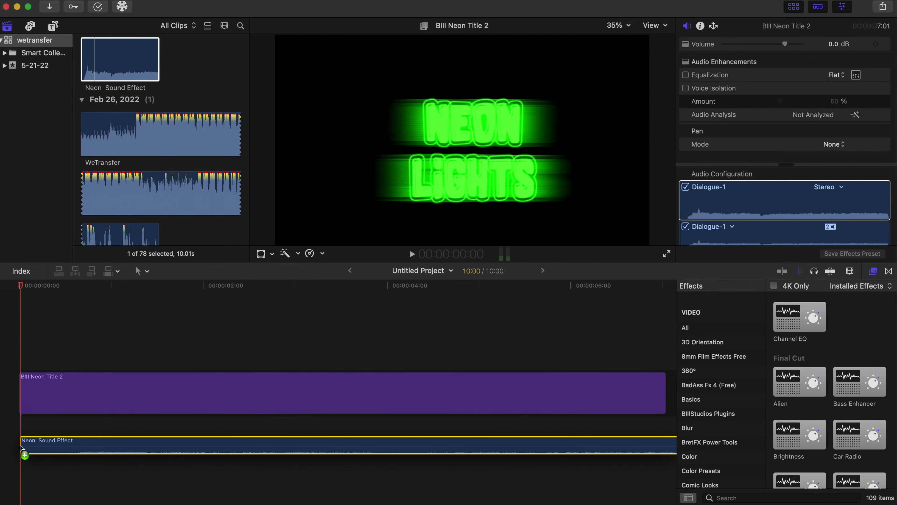
pyautogui.click(14, 353)
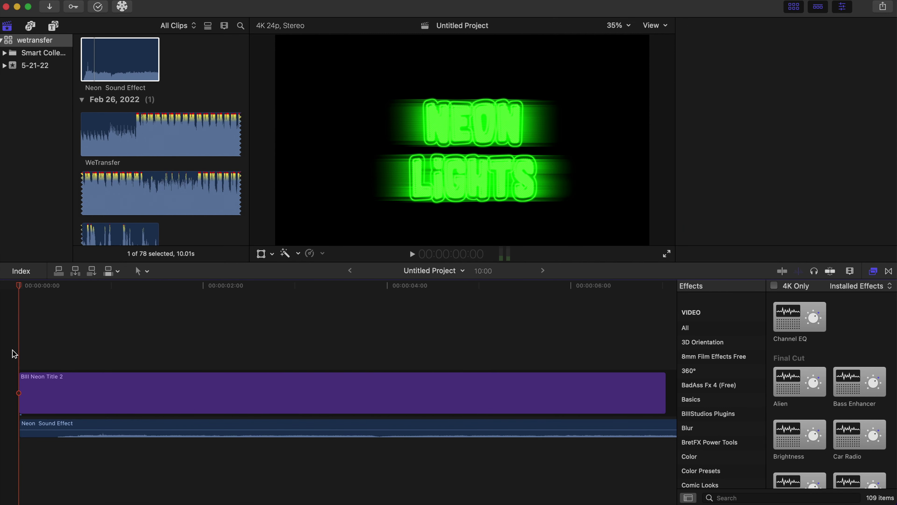
pyautogui.press('space')
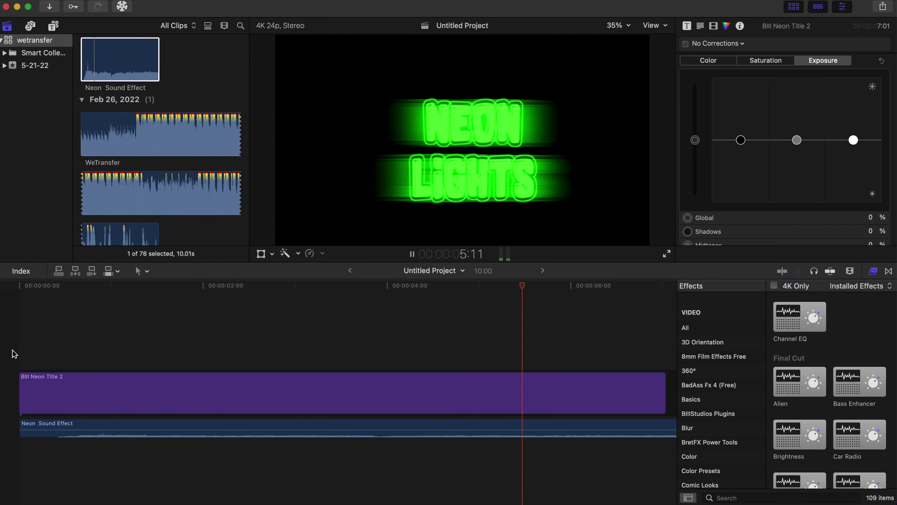
pyautogui.press('space')
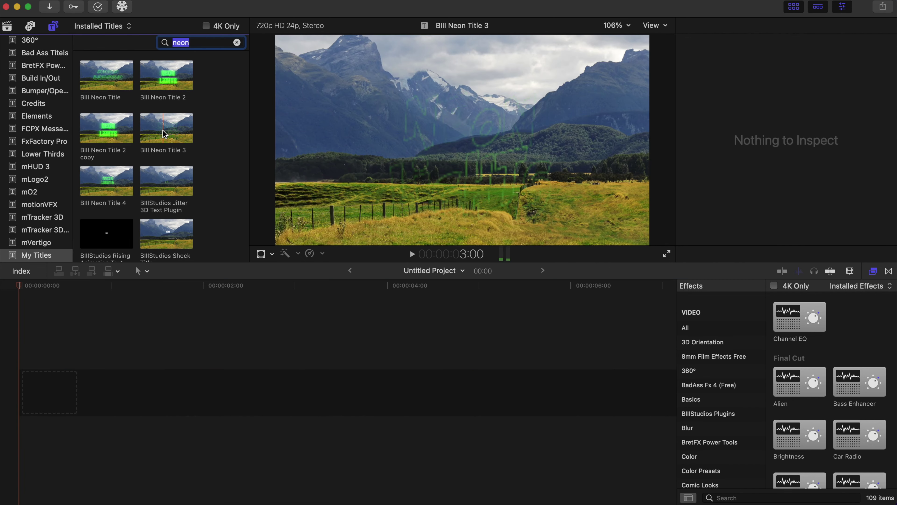
# - Add Bill Neon Title 3 to the timeline and play its animation from the start
pyautogui.moveTo(166, 128); pyautogui.dragTo(50, 378)
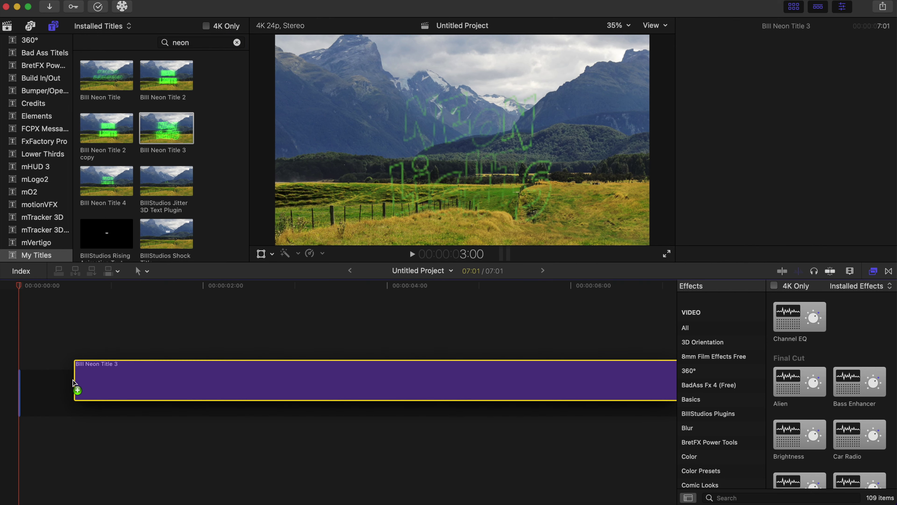
pyautogui.click(23, 347)
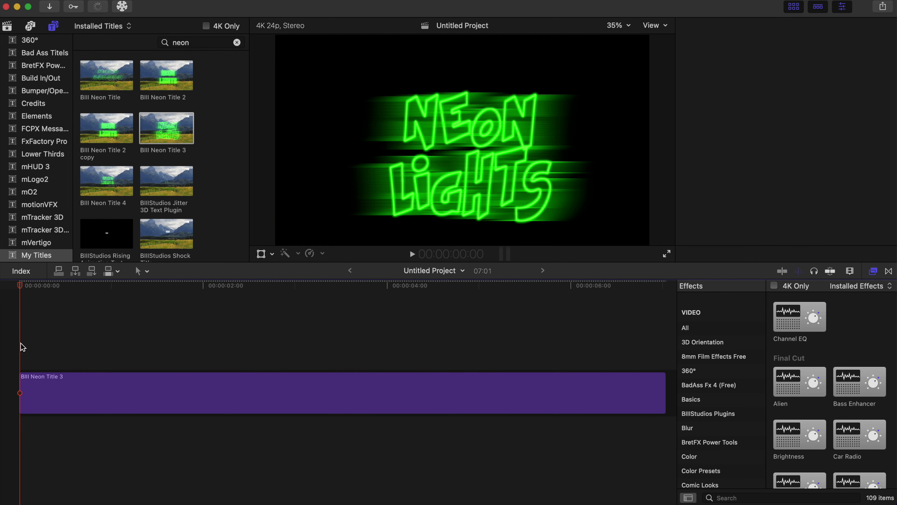
pyautogui.press('space')
pyautogui.press('cmd+6')
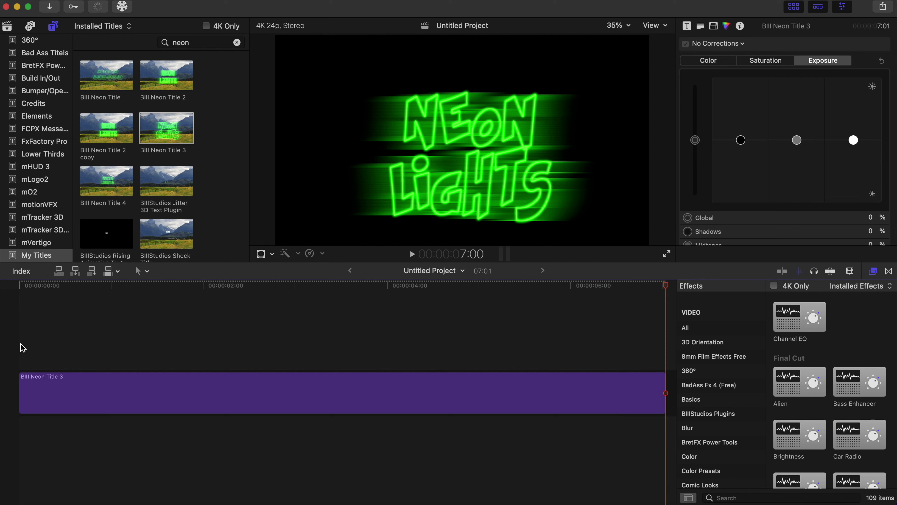
# - Select the title clip and show its text settings: Kraash Black at size 57.0
pyautogui.click(63, 355)
pyautogui.click(77, 392)
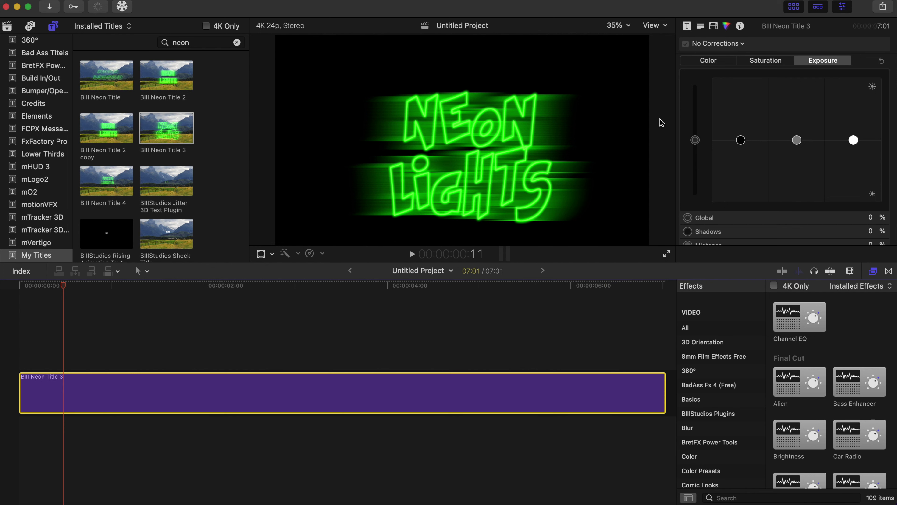
pyautogui.click(703, 27)
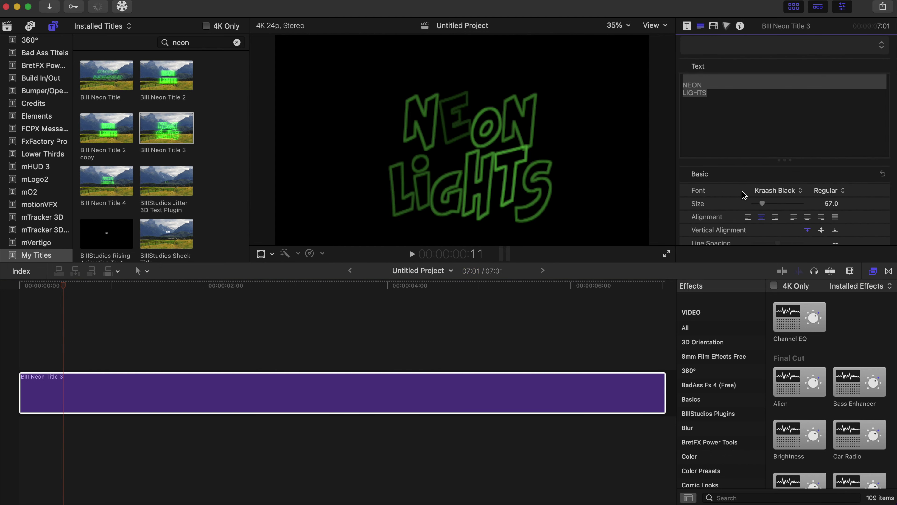
# - In the Inspector's Outline section, set the NEON LIGHTS outline colour to blue
pyautogui.scroll(-5, 744, 195)
pyautogui.scroll(-3, 745, 198)
pyautogui.scroll(-3, 746, 203)
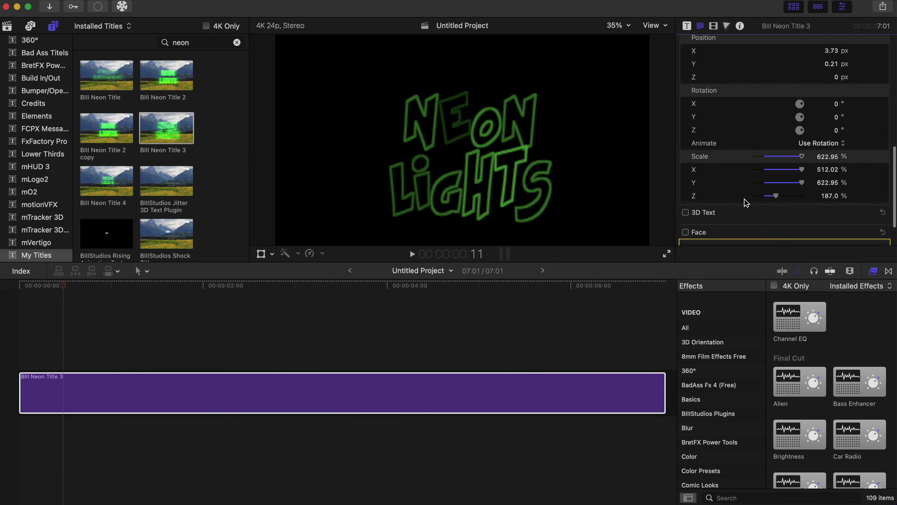
pyautogui.scroll(-3, 746, 202)
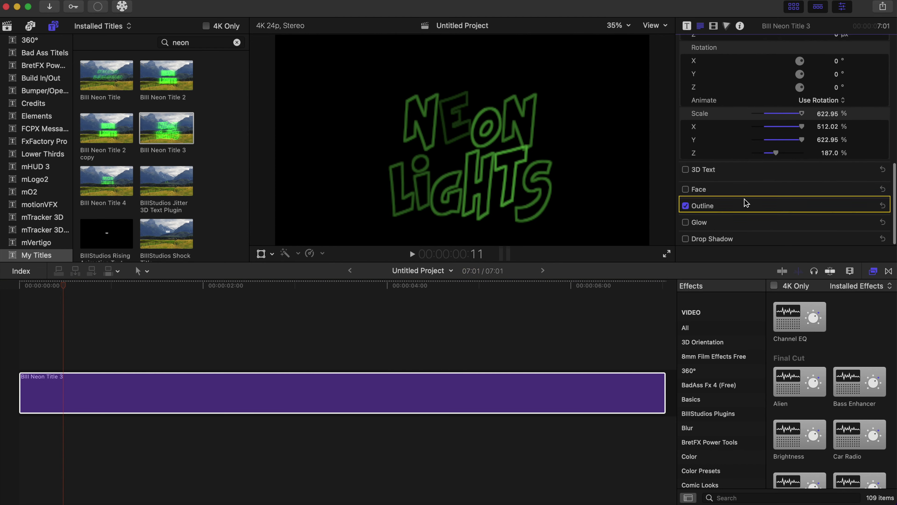
pyautogui.click(872, 206)
pyautogui.scroll(-3, 862, 212)
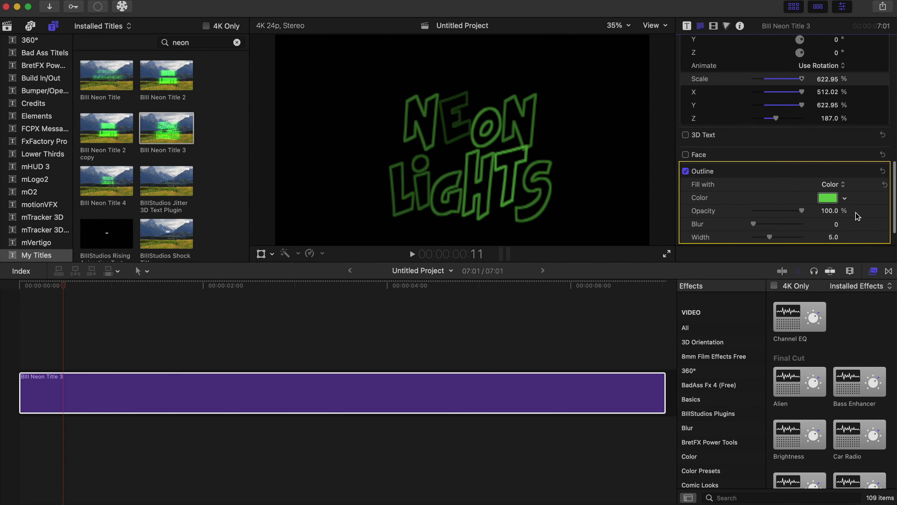
pyautogui.click(845, 199)
pyautogui.click(845, 199)
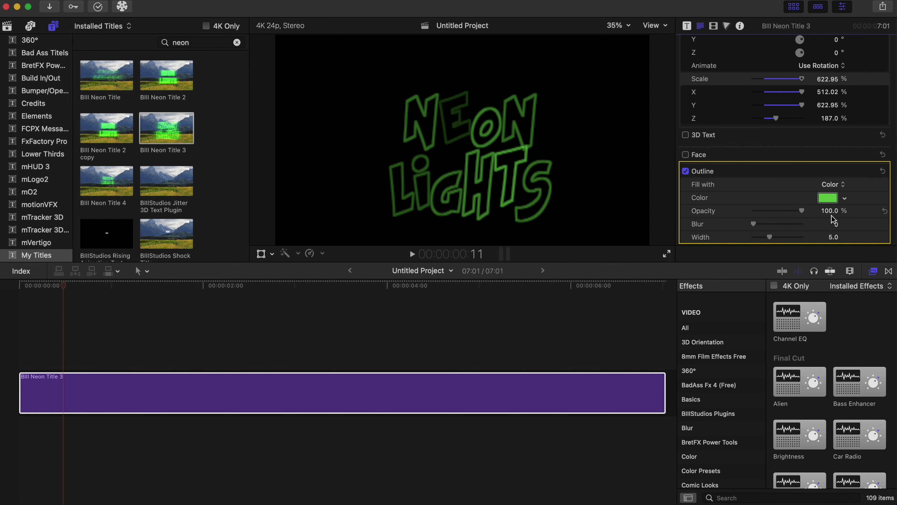
pyautogui.click(845, 198)
pyautogui.moveTo(828, 222); pyautogui.dragTo(825, 277)
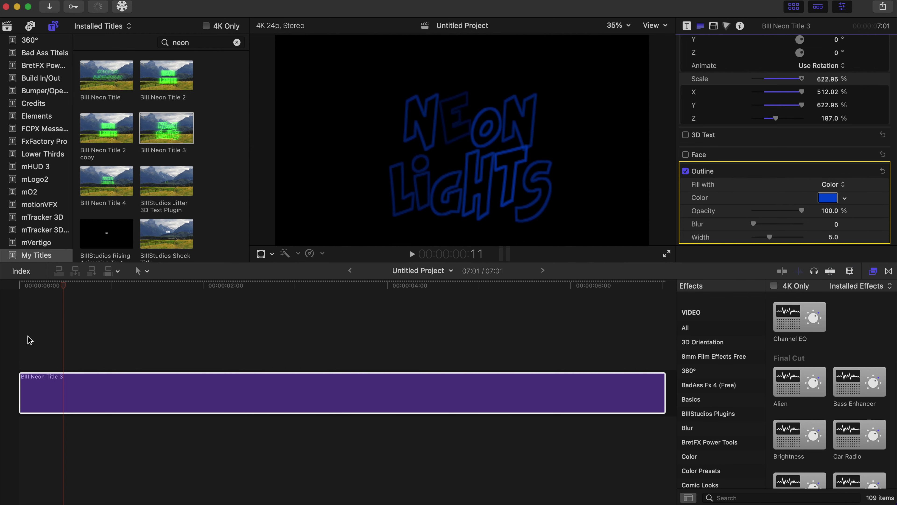
pyautogui.click(18, 338)
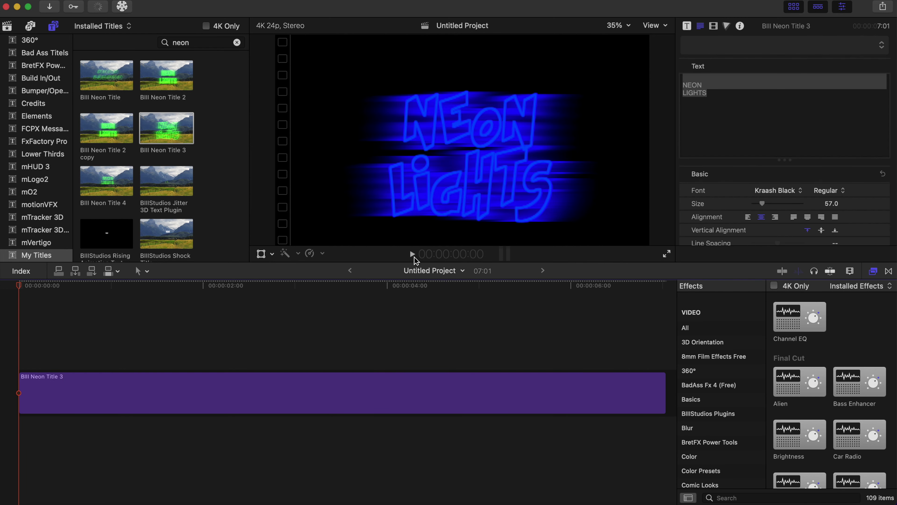
# - Play the title to review its new blue outline
pyautogui.click(414, 256)
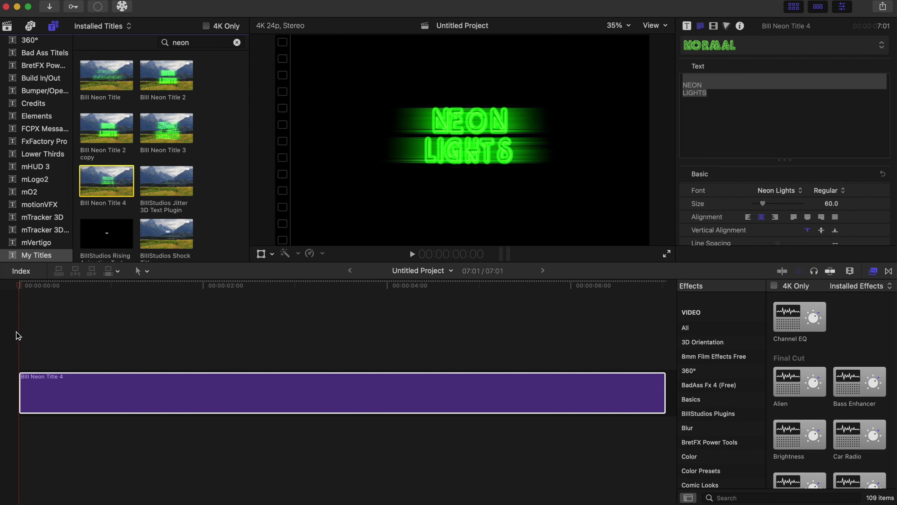
pyautogui.press('space')
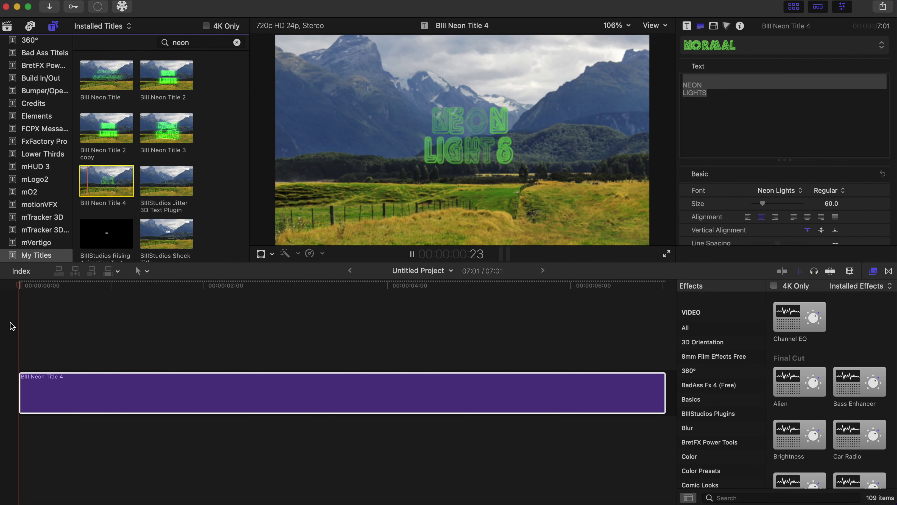
pyautogui.click(12, 326)
pyautogui.press('space')
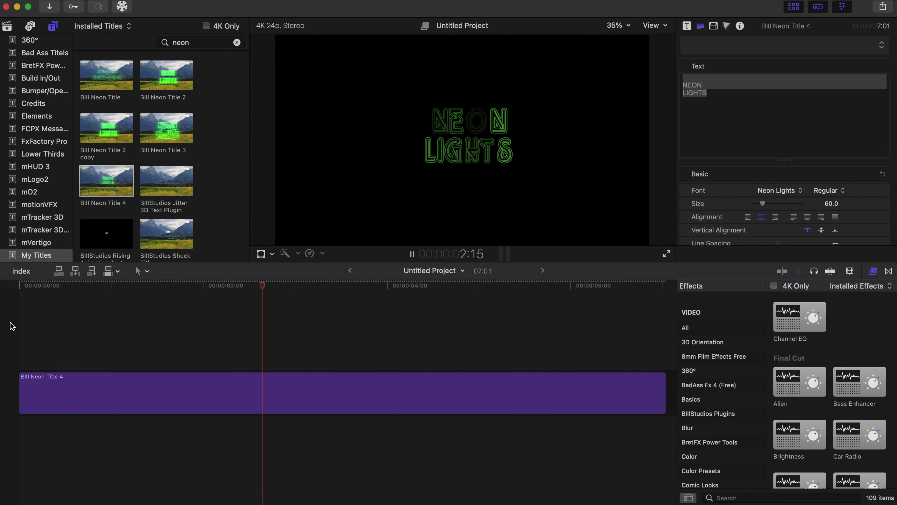
pyautogui.press('space')
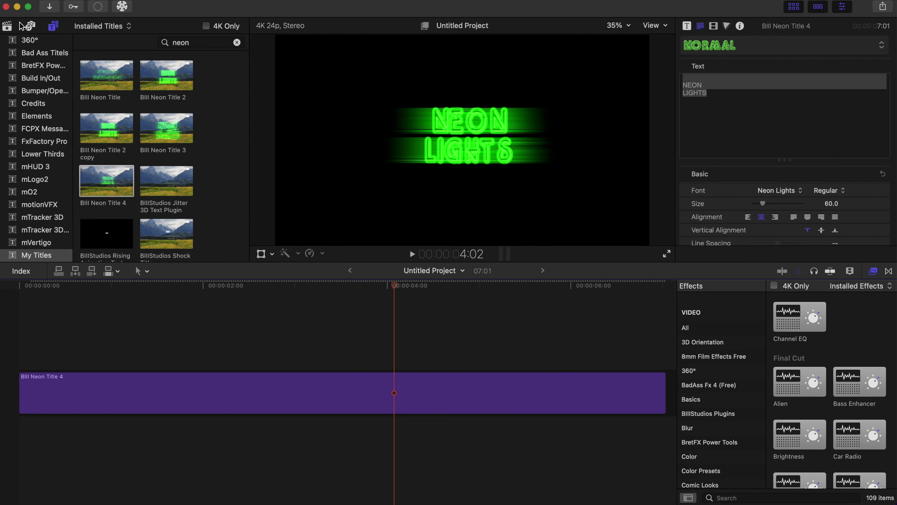
# - Drag Neon Sound Effect from the Libraries browser beneath Bill Neon Title 4
pyautogui.click(10, 27)
pyautogui.scroll(5, 175, 173)
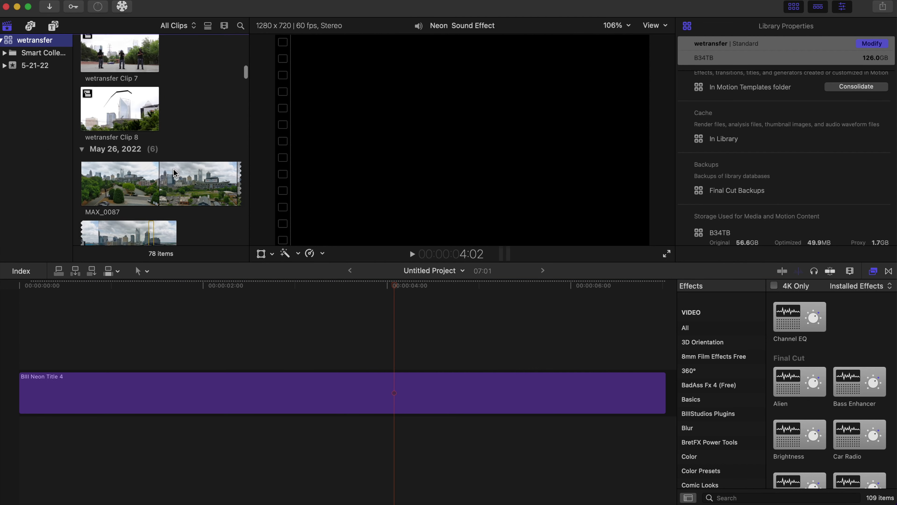
pyautogui.scroll(-10, 175, 173)
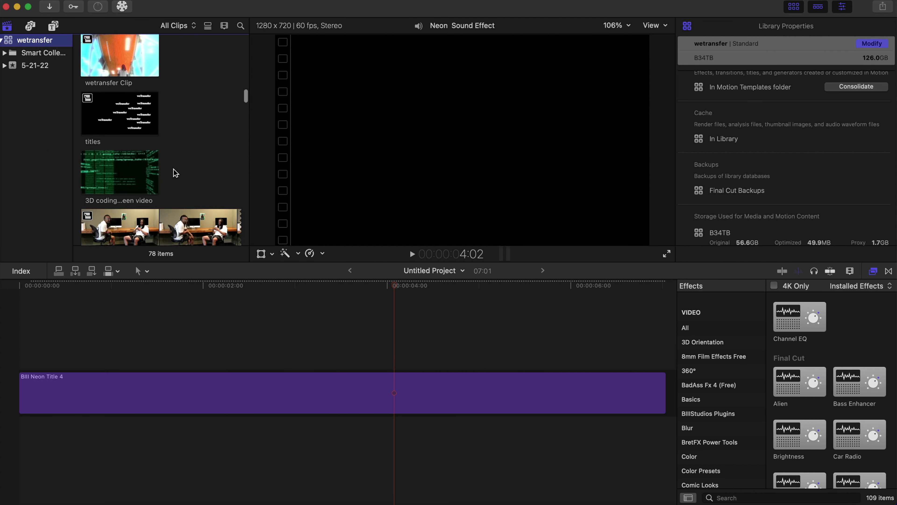
pyautogui.scroll(-5, 175, 173)
pyautogui.scroll(-5, 175, 173)
pyautogui.scroll(-5, 176, 174)
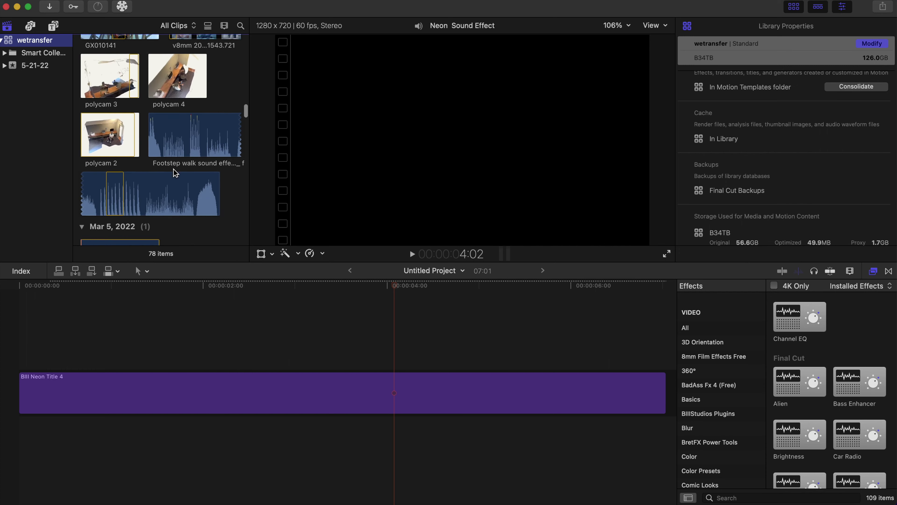
pyautogui.scroll(-5, 176, 173)
pyautogui.scroll(-2, 175, 174)
pyautogui.scroll(3, 175, 173)
pyautogui.click(97, 456)
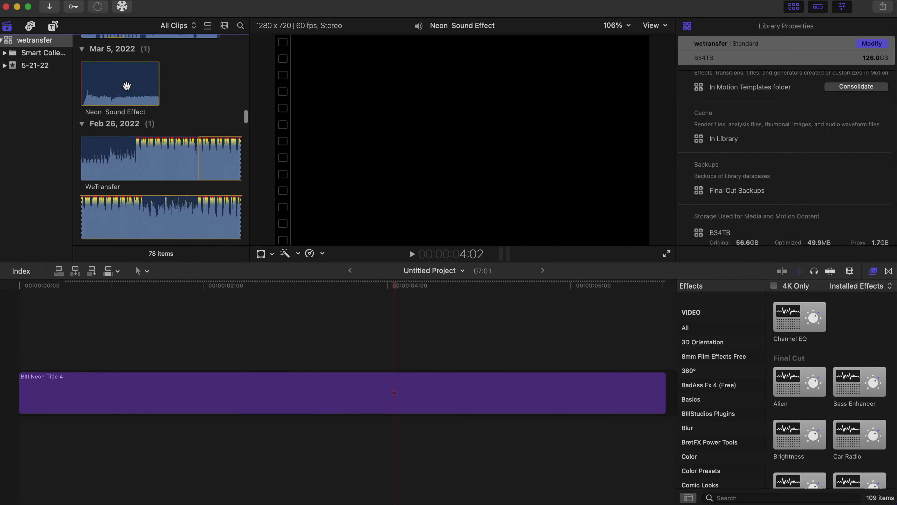
pyautogui.moveTo(120, 83); pyautogui.dragTo(17, 429)
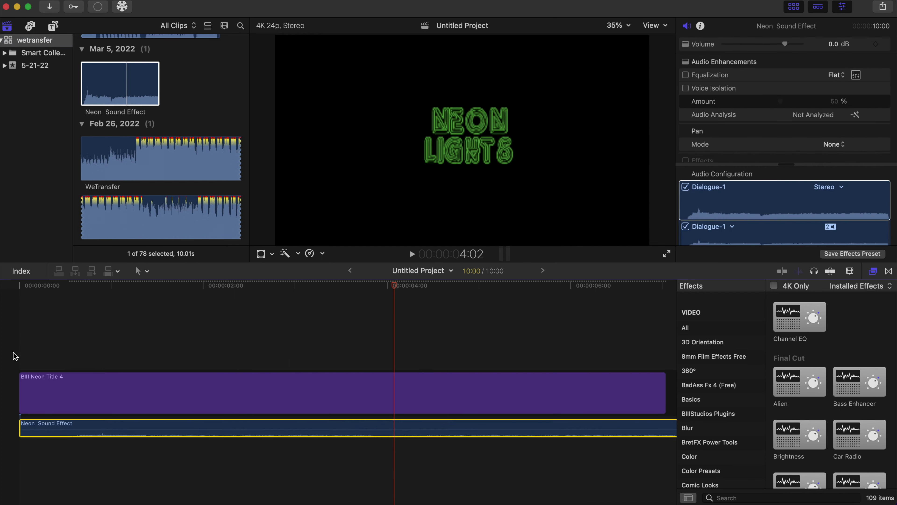
# - Set Bill Neon Title 4's Outline colour to red in the Inspector
pyautogui.click(99, 400)
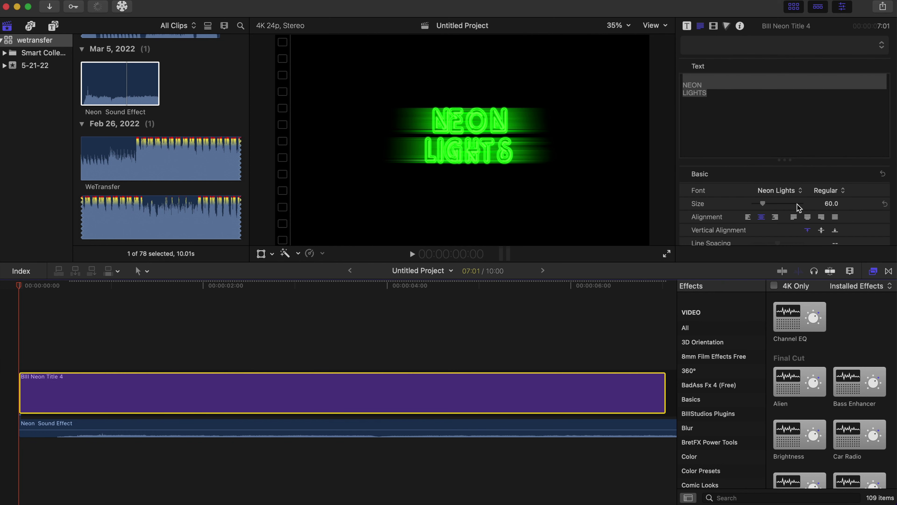
pyautogui.scroll(-3, 799, 208)
pyautogui.scroll(-10, 799, 208)
pyautogui.scroll(1, 795, 203)
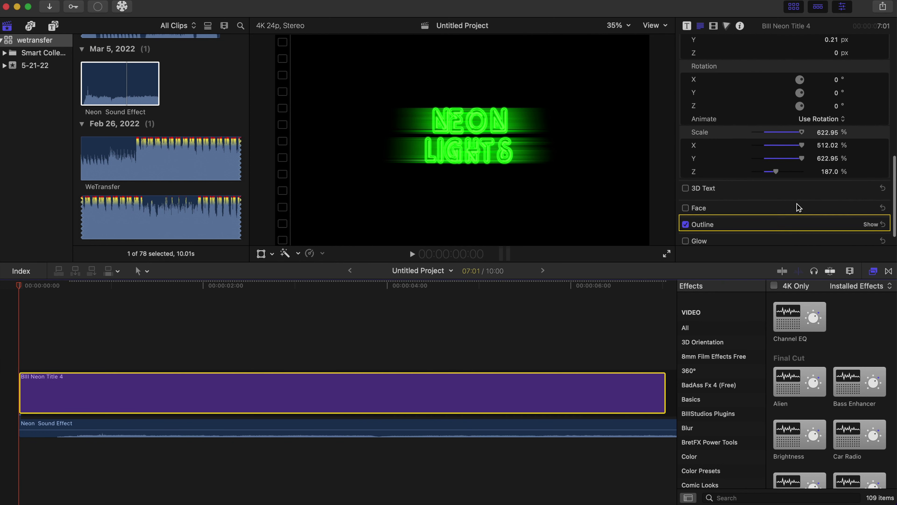
pyautogui.click(873, 226)
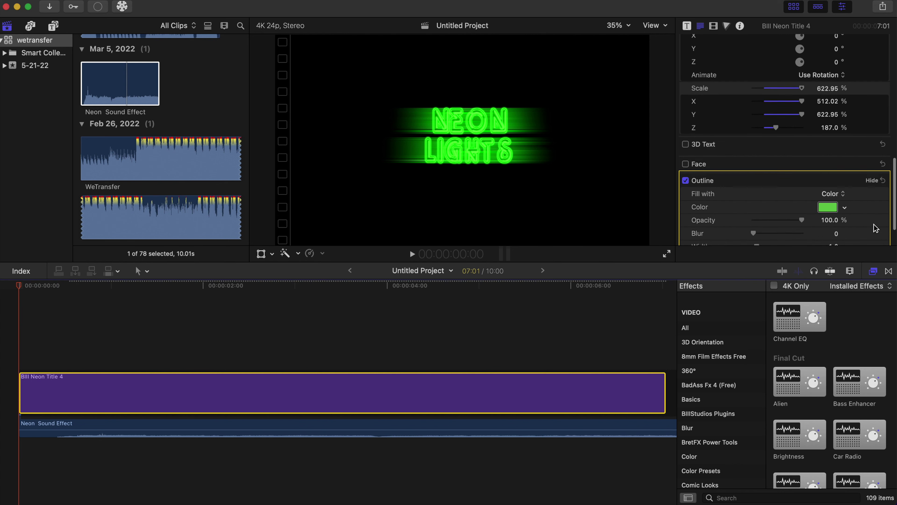
pyautogui.scroll(-5, 856, 190)
pyautogui.click(845, 172)
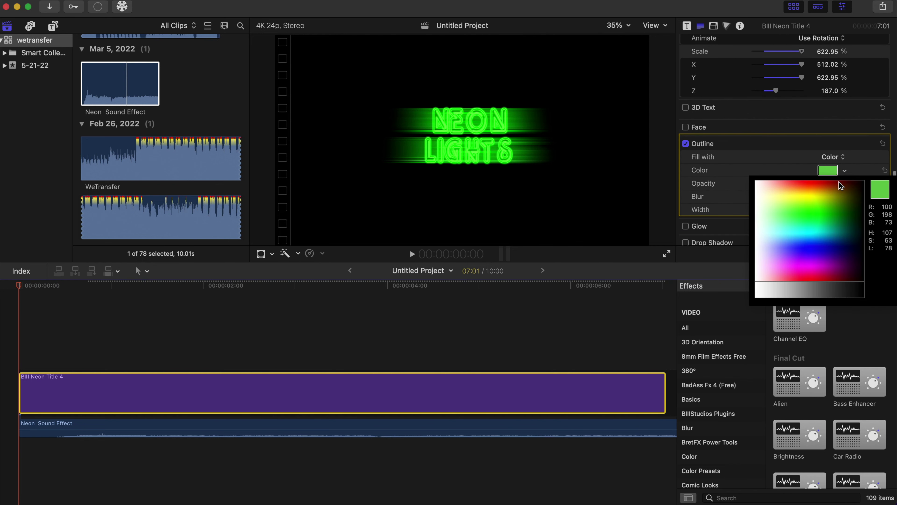
pyautogui.click(836, 188)
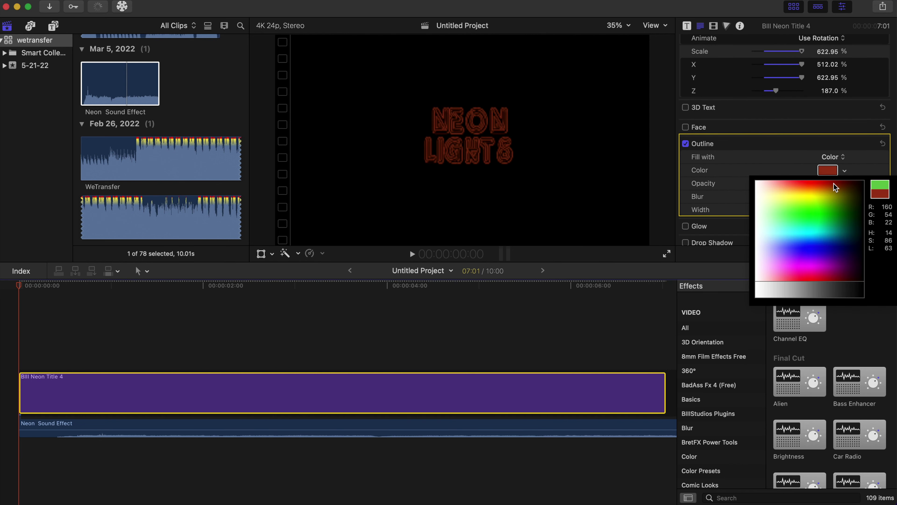
pyautogui.click(576, 222)
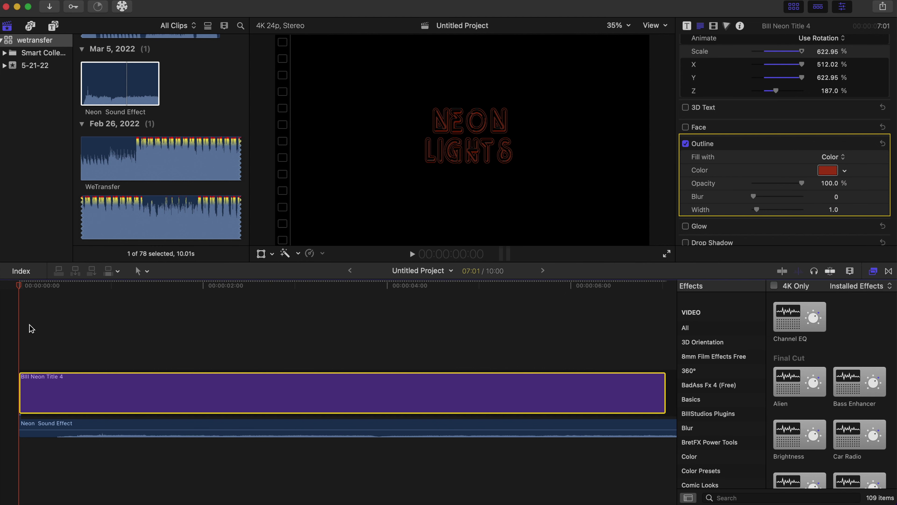
# - Increase the NEON LIGHTS text size from 60 to 71
pyautogui.scroll(3, 754, 151)
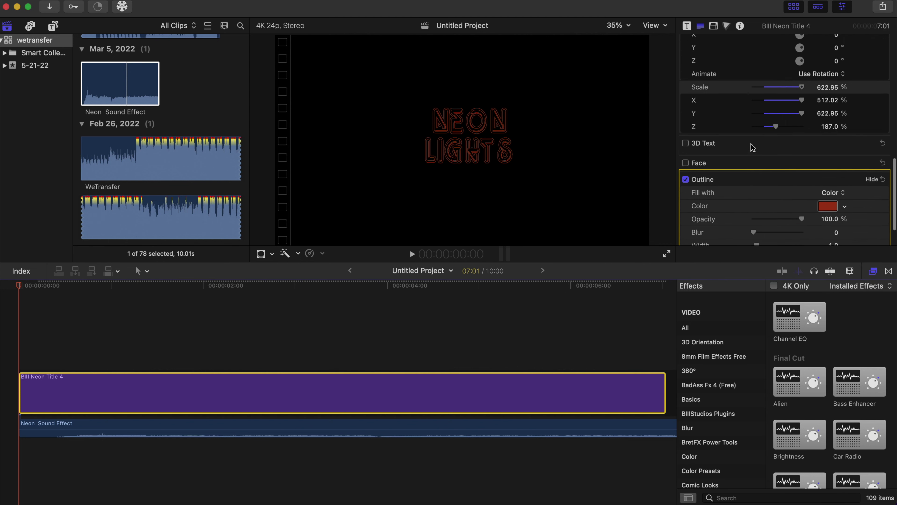
pyautogui.scroll(3, 754, 151)
pyautogui.scroll(3, 754, 150)
pyautogui.scroll(3, 753, 148)
pyautogui.scroll(1, 754, 147)
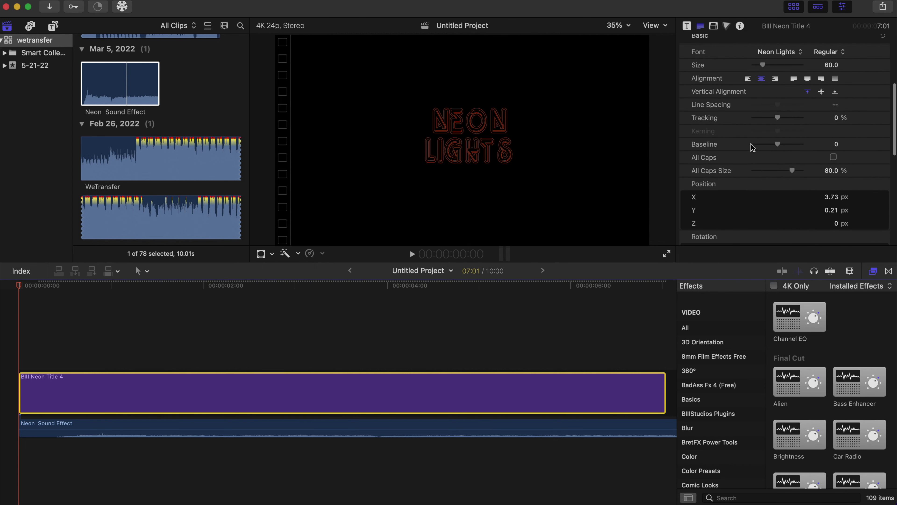
pyautogui.moveTo(764, 67); pyautogui.dragTo(766, 68)
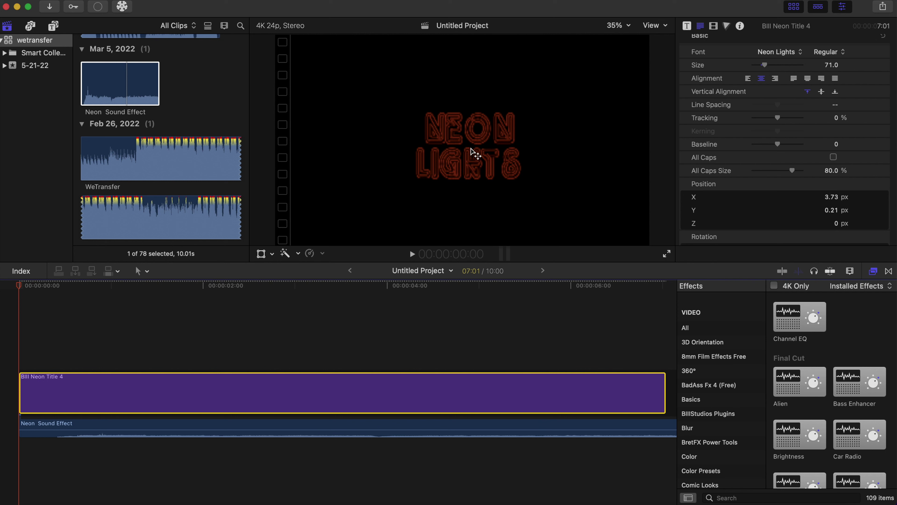
# - Move the title slightly higher in the frame using the Transform overlay
pyautogui.click(477, 145)
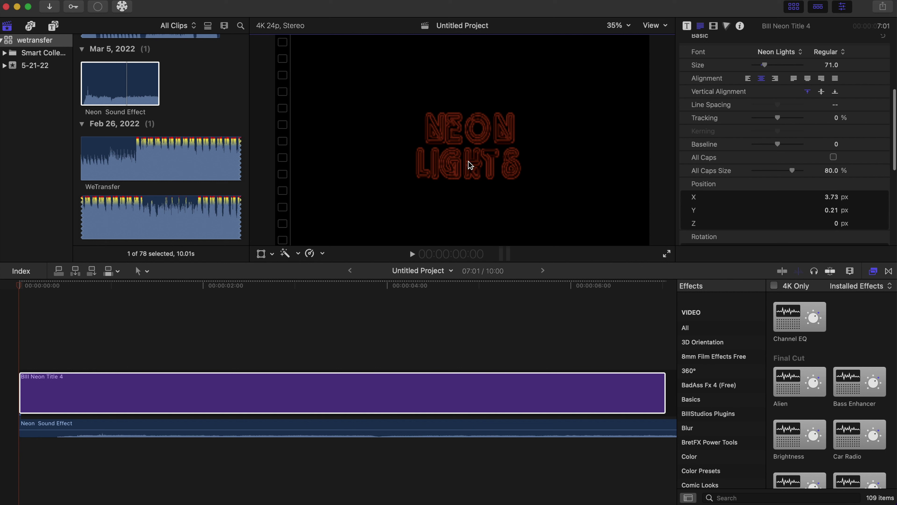
pyautogui.hotkey('shift', 't')
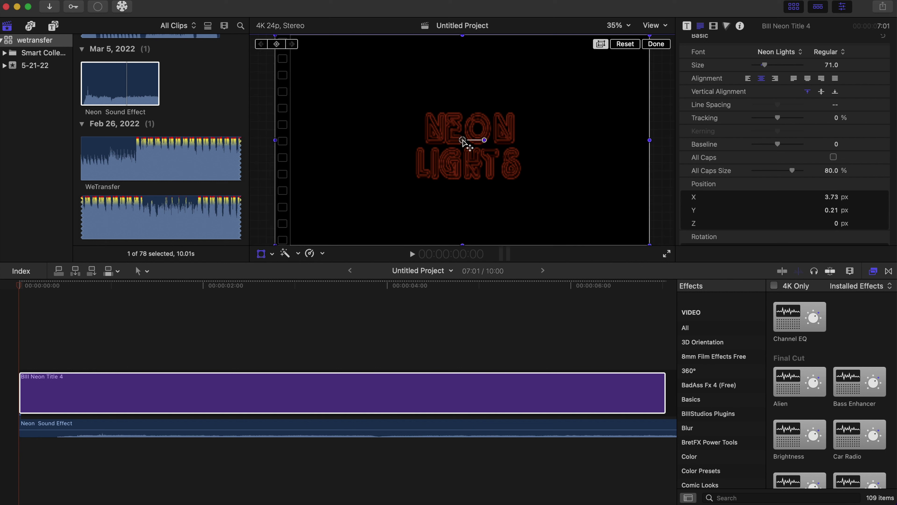
pyautogui.moveTo(464, 140); pyautogui.dragTo(466, 129)
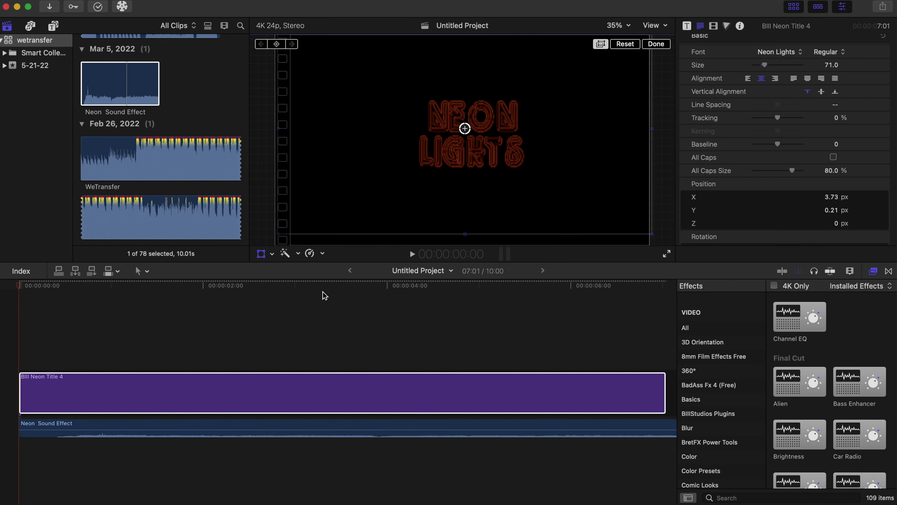
pyautogui.click(21, 332)
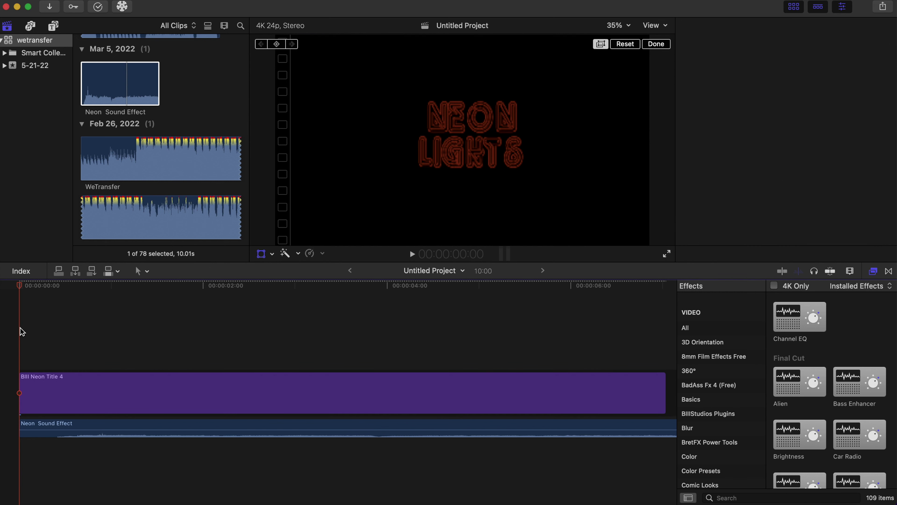
pyautogui.press('space')
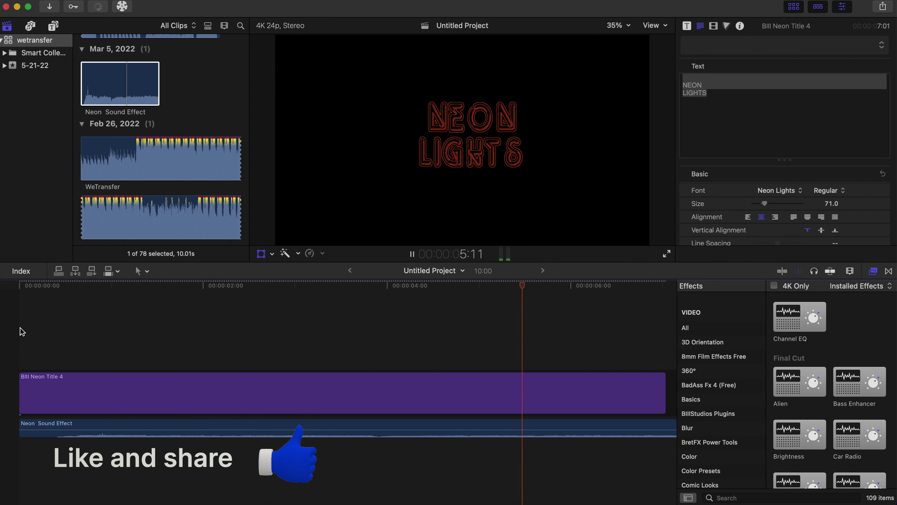
pyautogui.press('space')
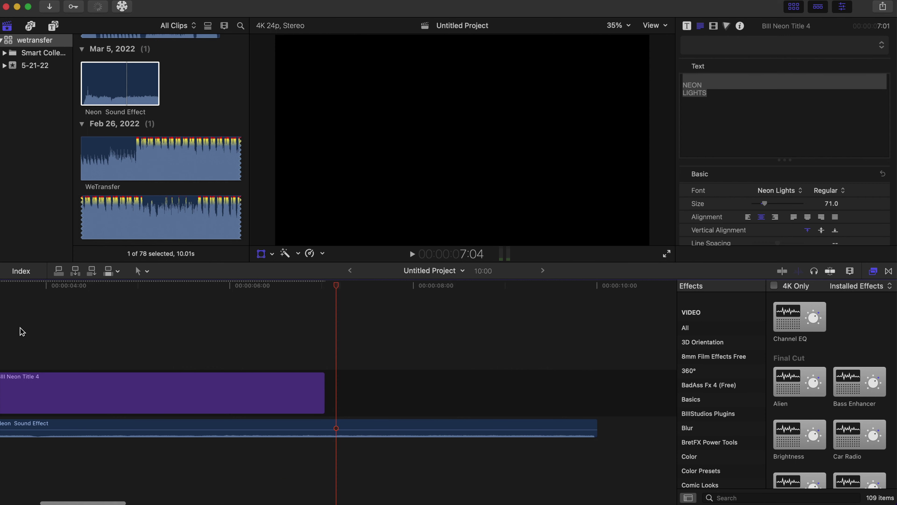
pyautogui.press('Home')
pyautogui.press('space')
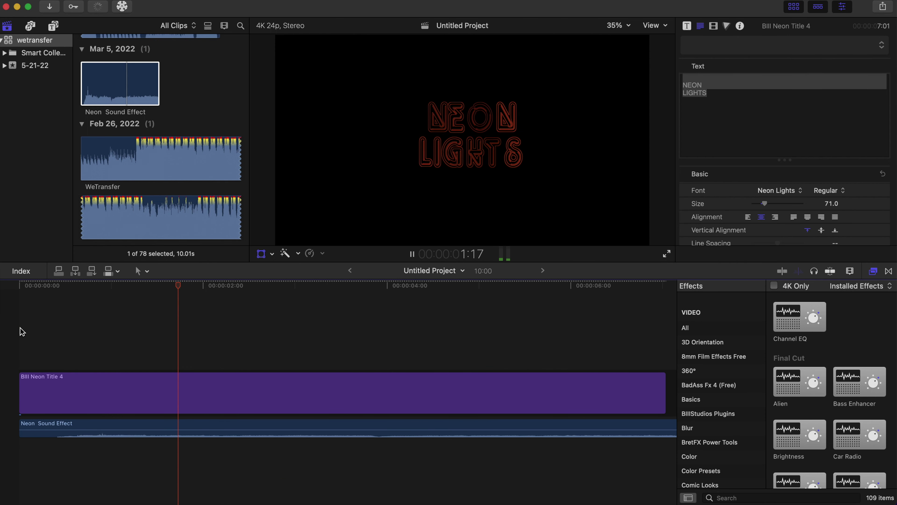